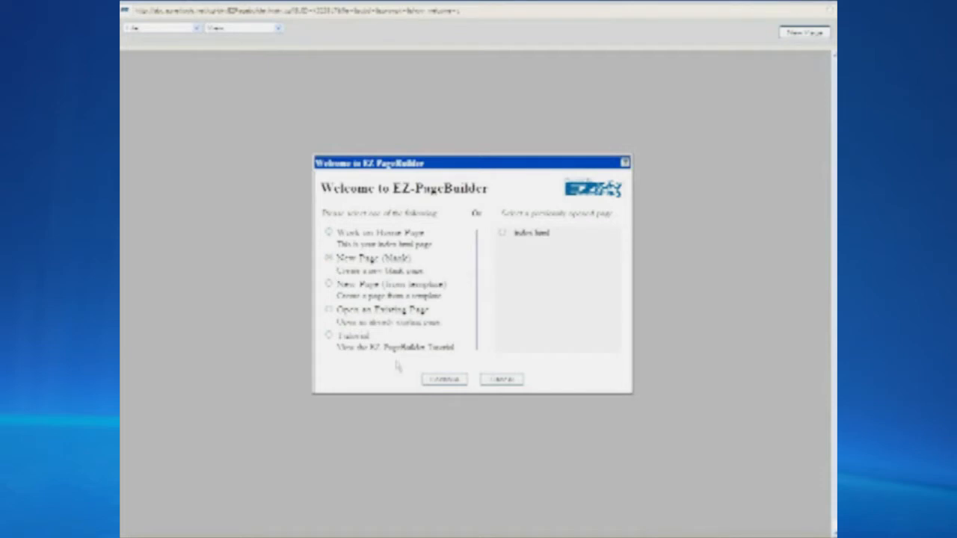
# Create a new blank page and add a Title block to it.
pyautogui.click(441, 381)
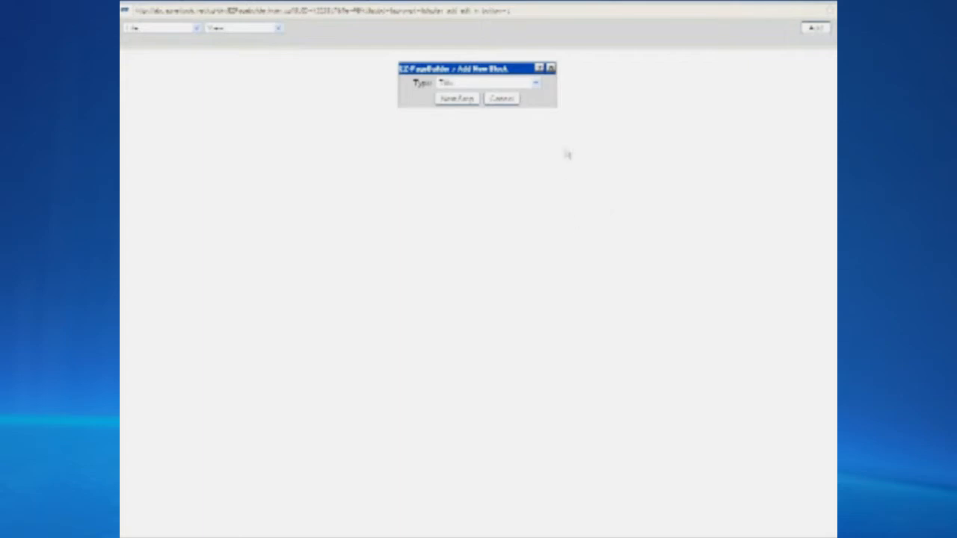
pyautogui.click(536, 84)
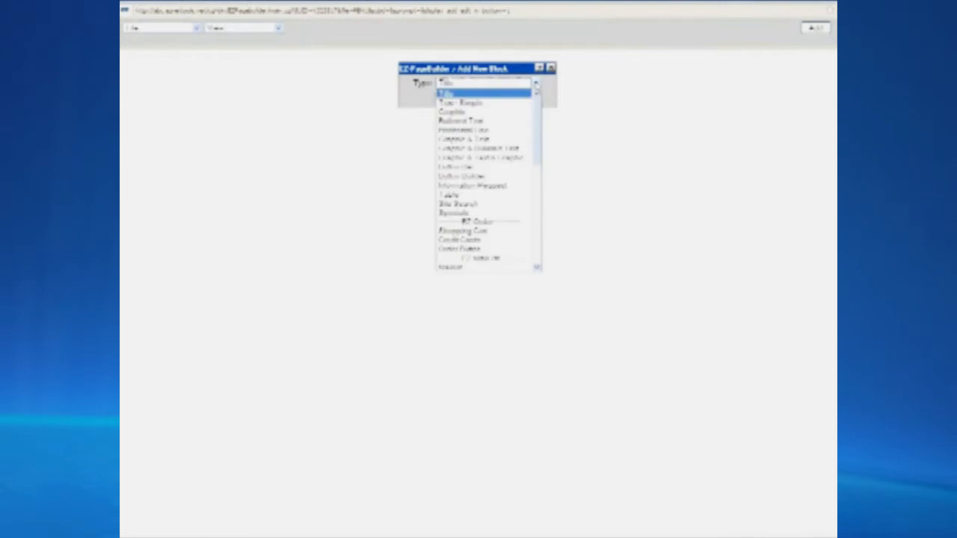
pyautogui.moveTo(538, 112)
pyautogui.mouseDown()
pyautogui.moveTo(538, 215)
pyautogui.moveTo(537, 107)
pyautogui.mouseUp()
pyautogui.click(554, 110)
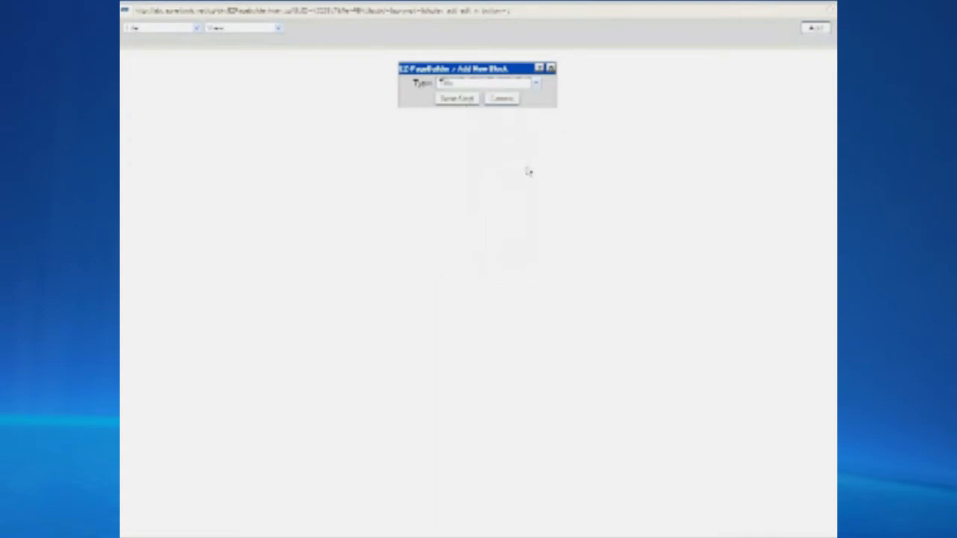
pyautogui.click(449, 103)
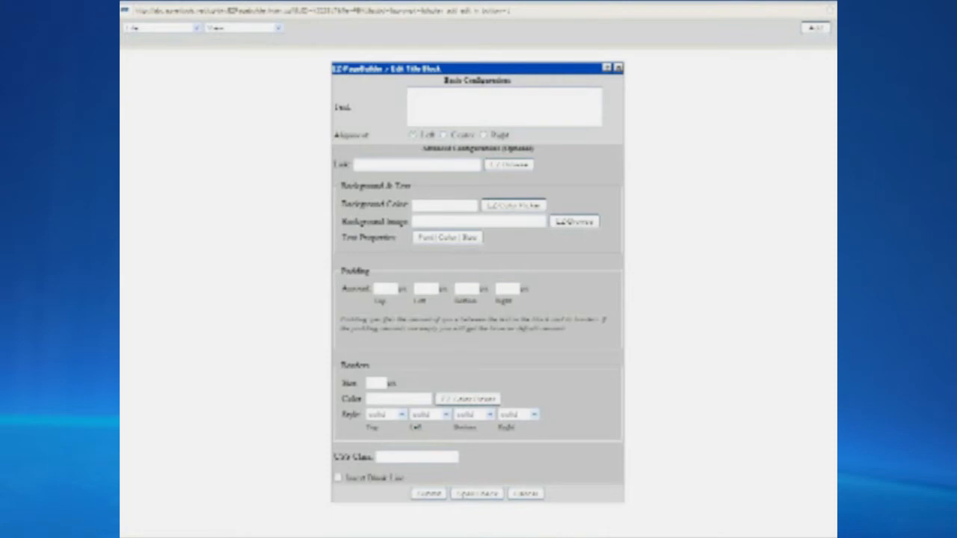
# Enter "Our Demo Page" as the title text and align it to the center.
pyautogui.write('your texte here')
pyautogui.click(443, 135)
# Set the title's font to Arial Black and raise its size by two steps.
pyautogui.click(447, 243)
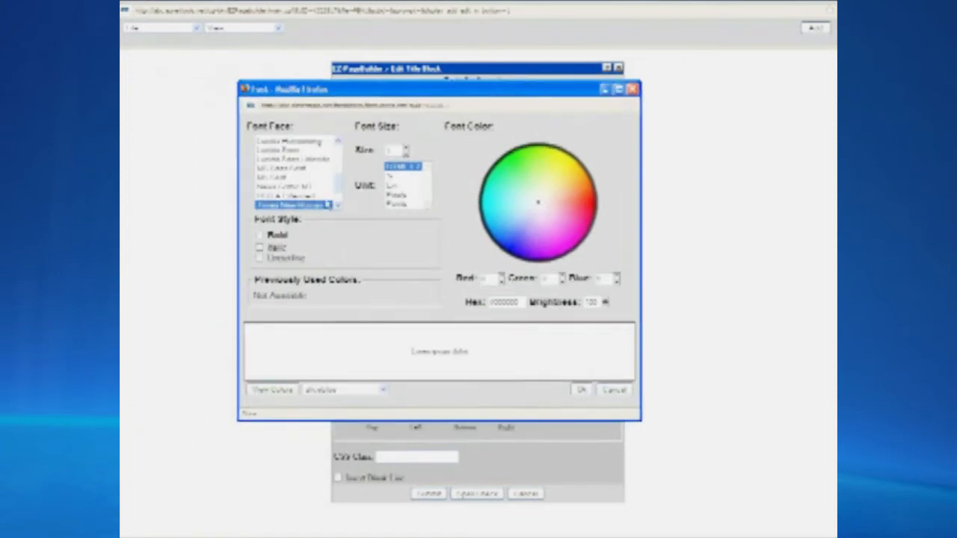
pyautogui.moveTo(338, 191); pyautogui.dragTo(340, 160)
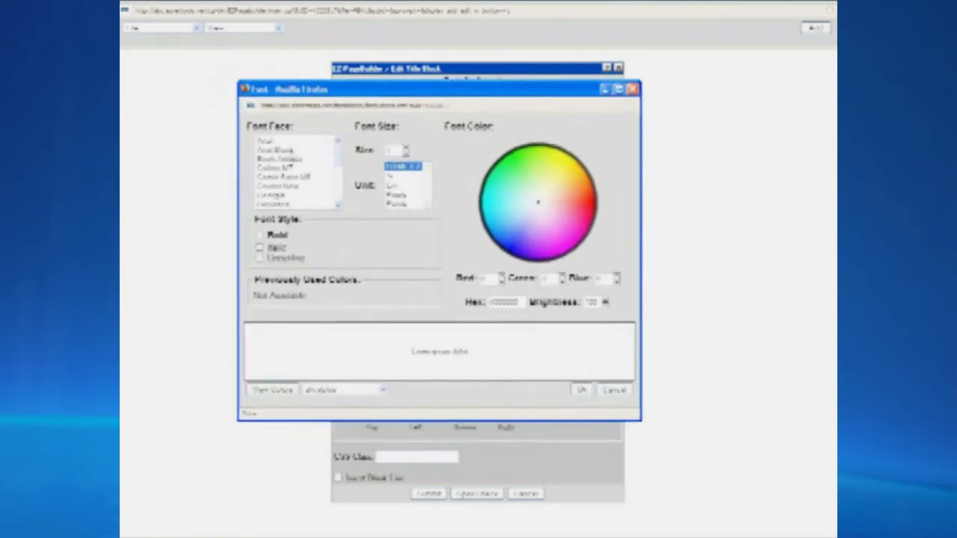
pyautogui.click(268, 151)
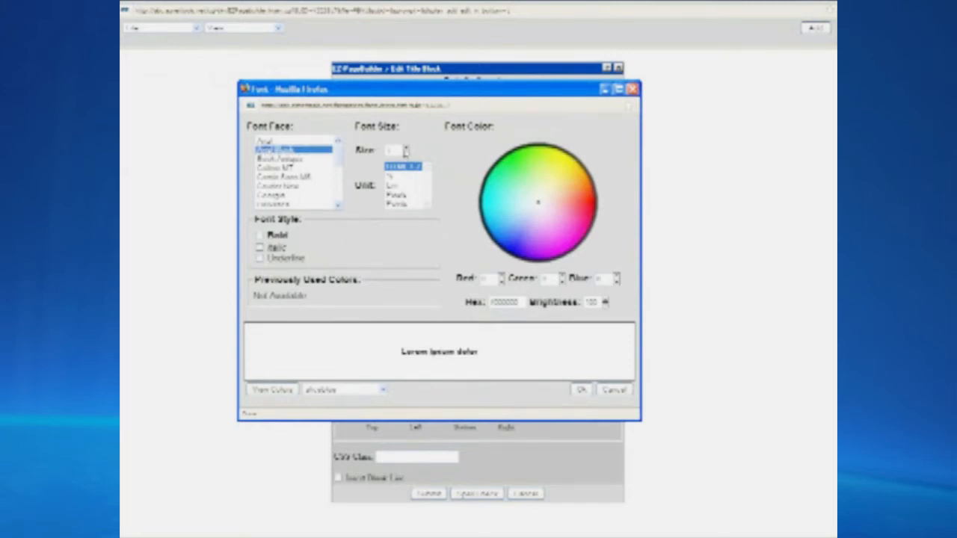
pyautogui.click(406, 147)
pyautogui.click(406, 147)
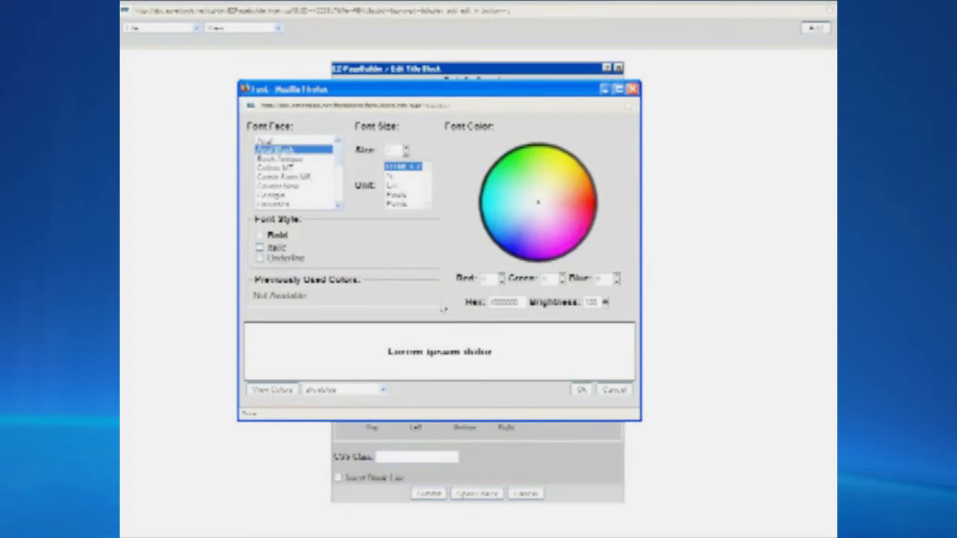
# Color the title text with the named color red and submit the Title block.
pyautogui.click(384, 391)
pyautogui.moveTo(385, 217); pyautogui.dragTo(385, 336)
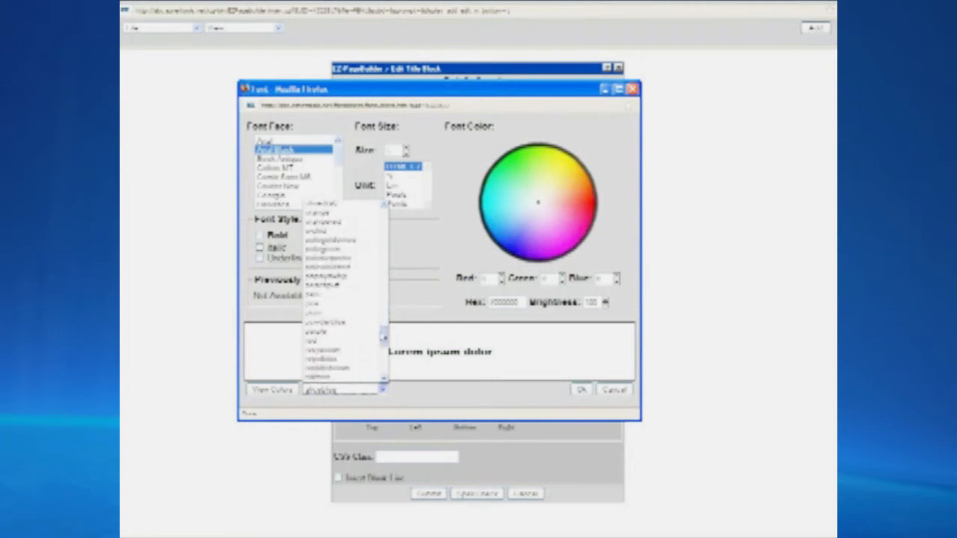
pyautogui.click(342, 341)
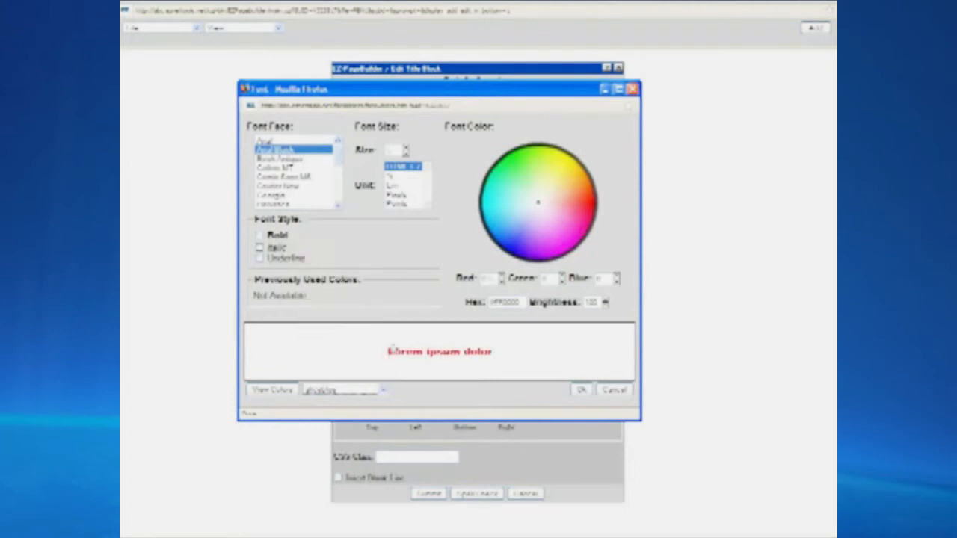
pyautogui.click(581, 390)
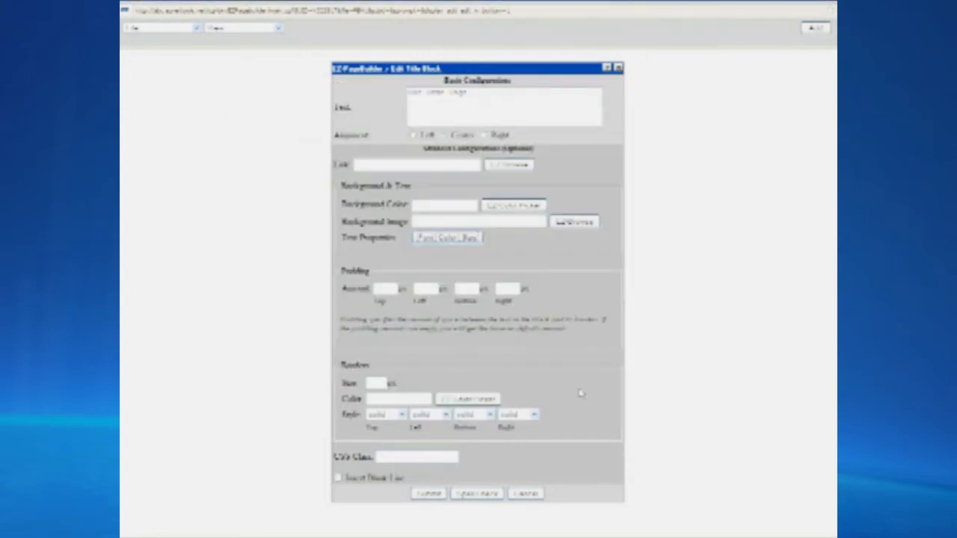
pyautogui.click(427, 495)
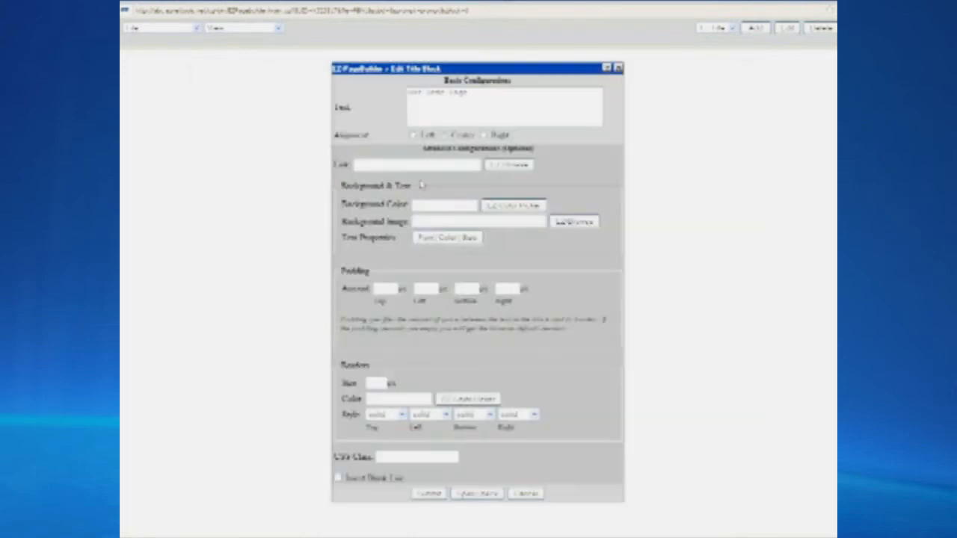
# Enlarge the existing title's font by one more size step and submit the block.
pyautogui.click(452, 239)
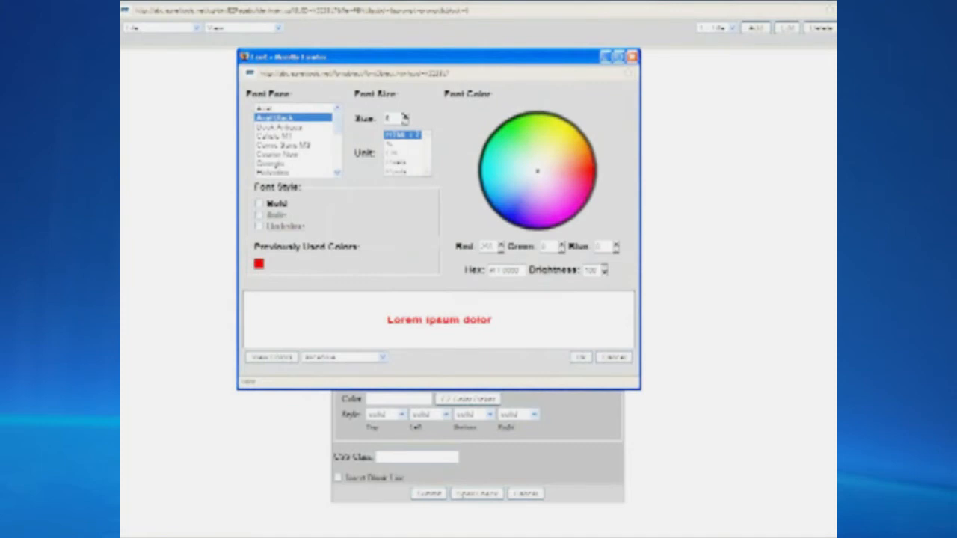
pyautogui.click(406, 116)
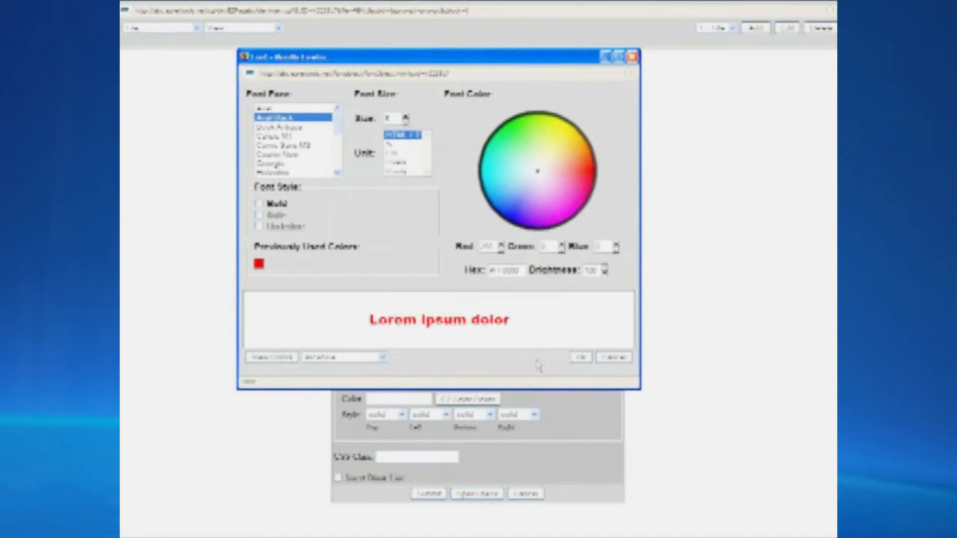
pyautogui.click(580, 357)
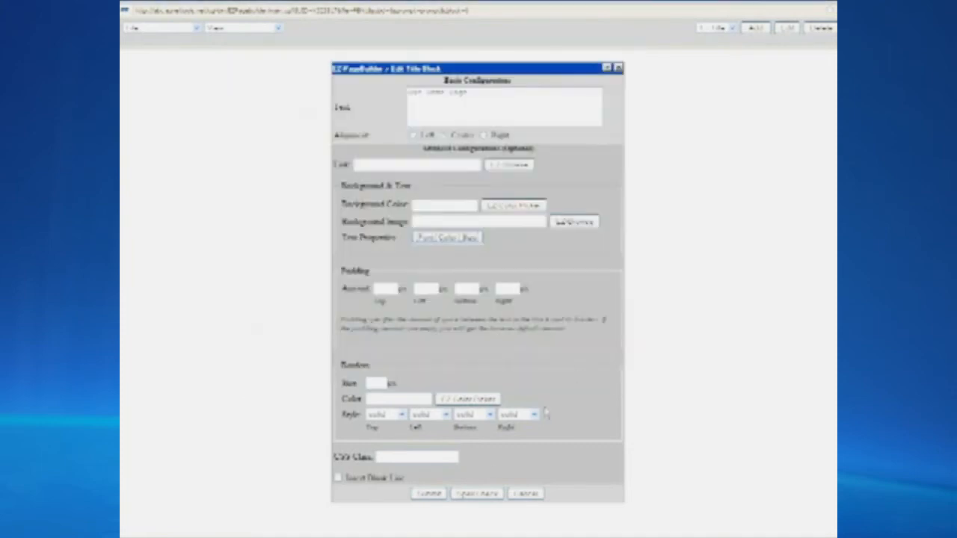
pyautogui.click(428, 494)
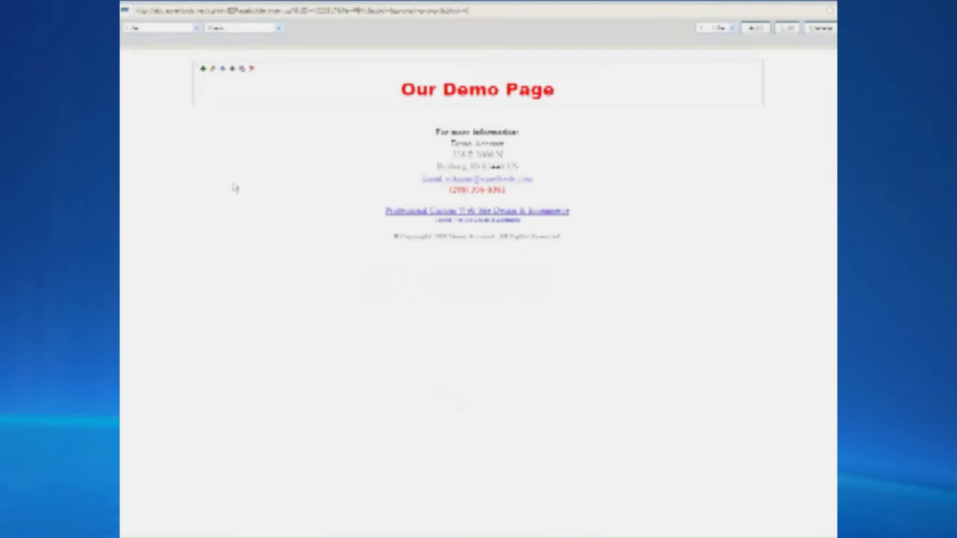
# Add a Horizontal Line block after the title.
pyautogui.click(202, 69)
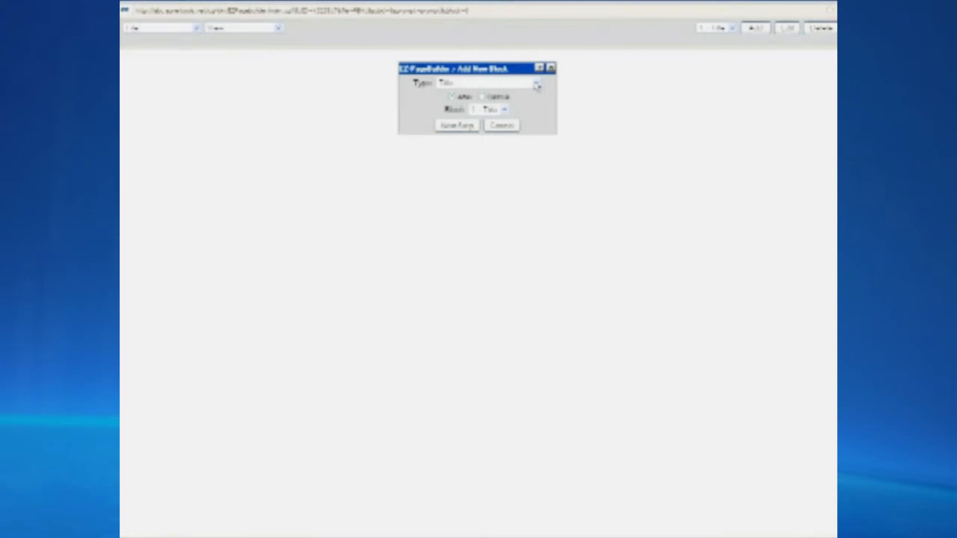
pyautogui.click(535, 83)
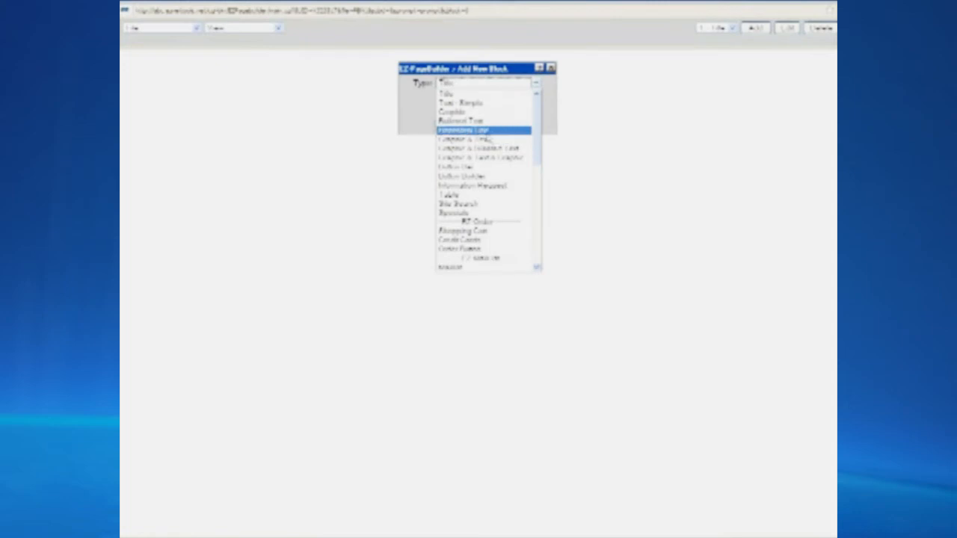
pyautogui.click(487, 132)
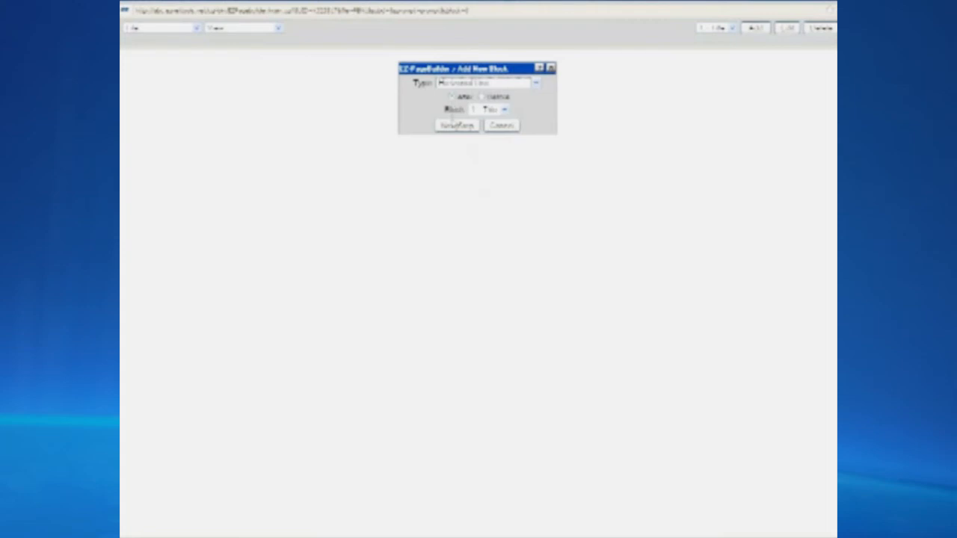
pyautogui.click(455, 125)
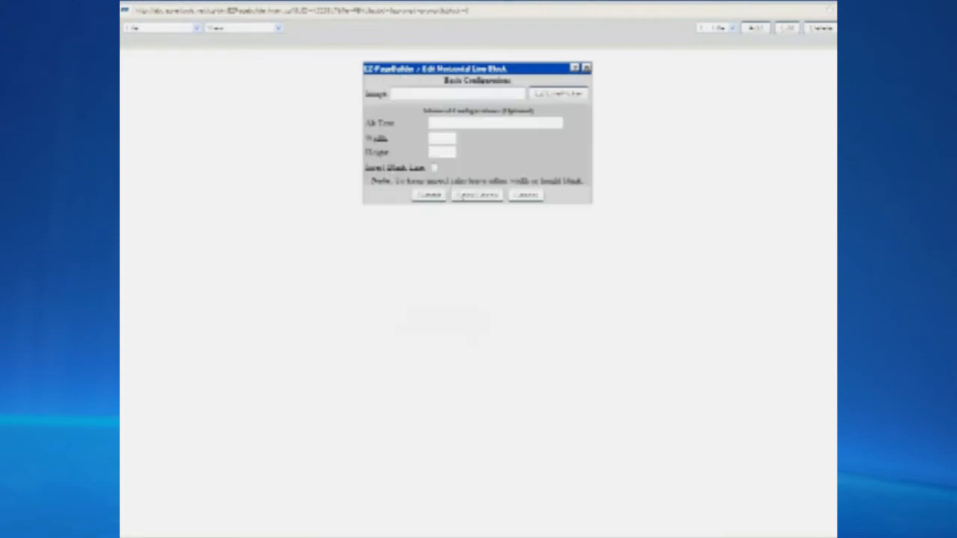
# Use the blue line image with two bright spots for the horizontal line, insert a blank line, and submit the block.
pyautogui.click(562, 96)
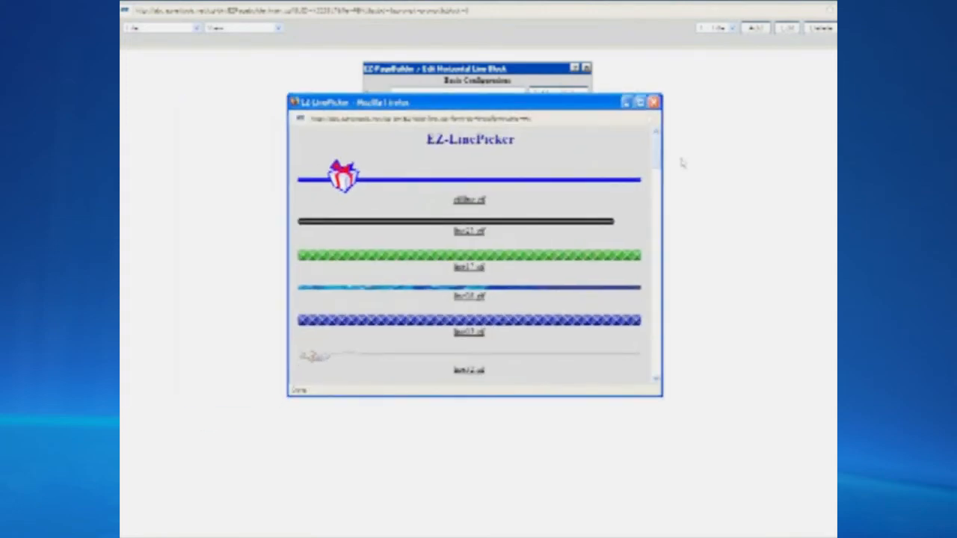
pyautogui.moveTo(657, 151); pyautogui.dragTo(652, 235)
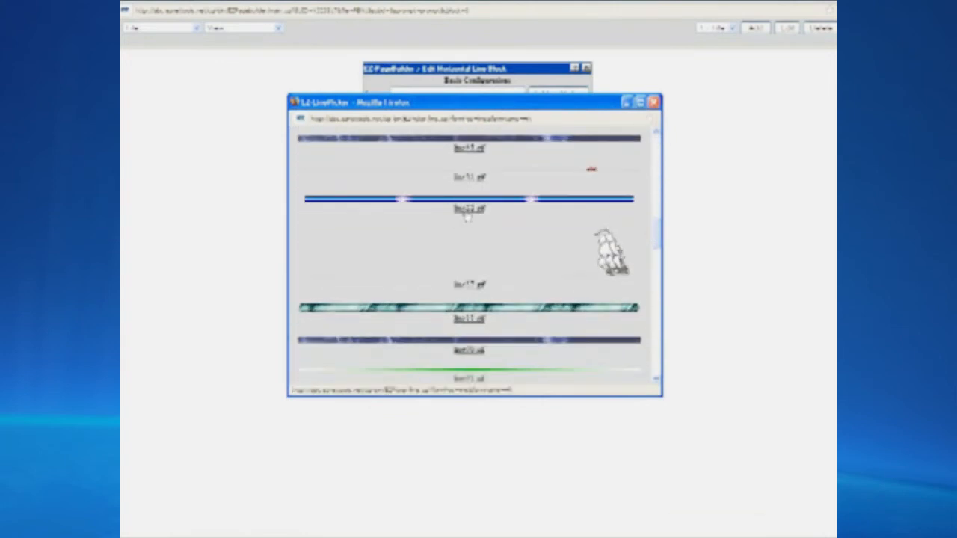
pyautogui.click(466, 212)
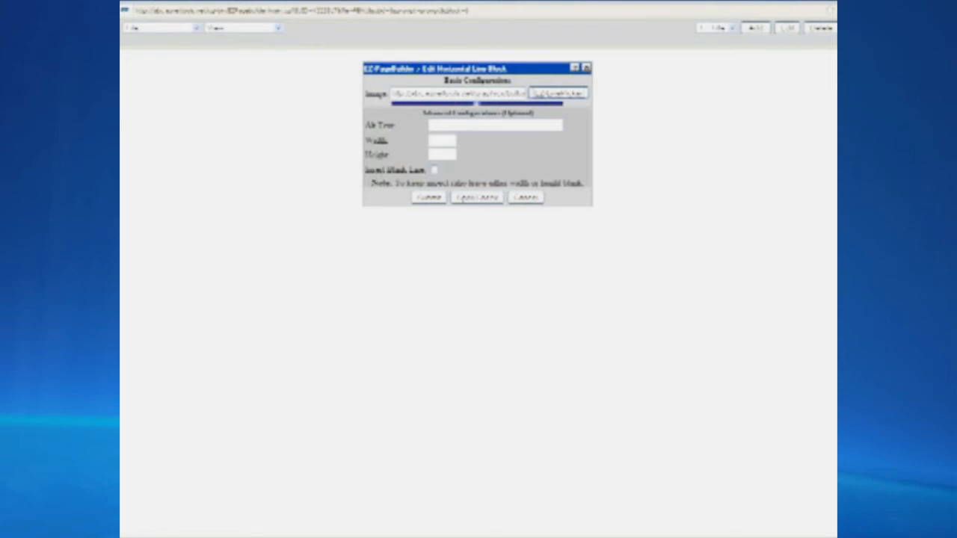
pyautogui.click(433, 171)
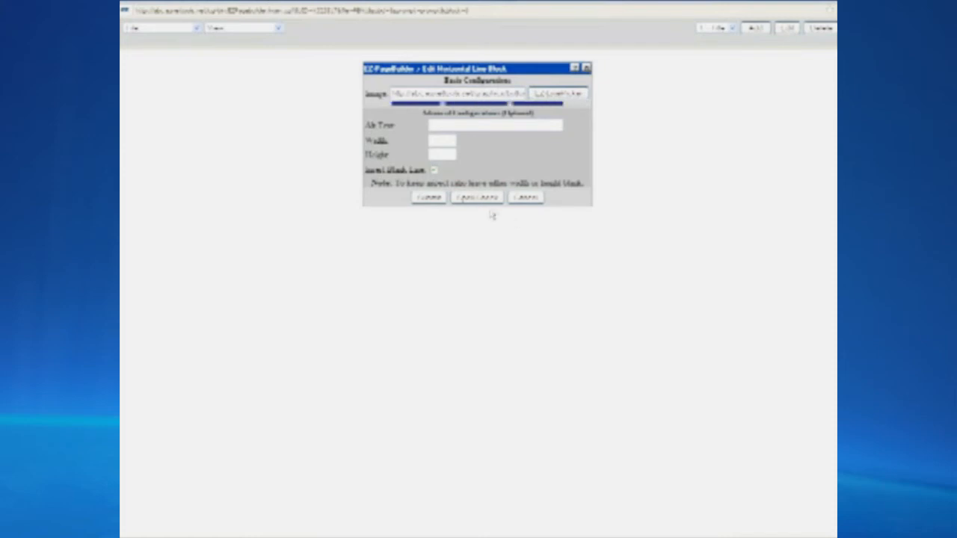
pyautogui.click(435, 200)
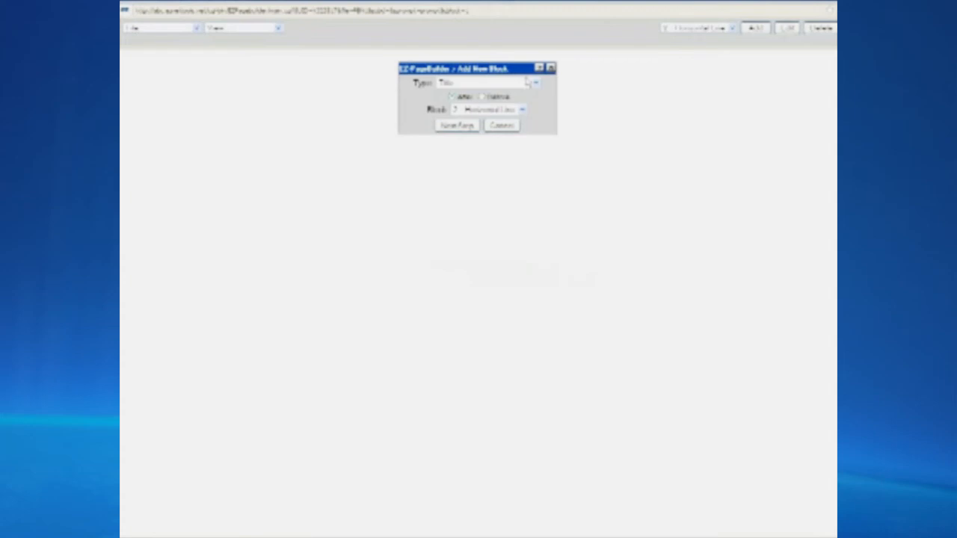
# Add a Graphic & Text block after the horizontal line, using the third listed image file as its graphic.
pyautogui.click(535, 82)
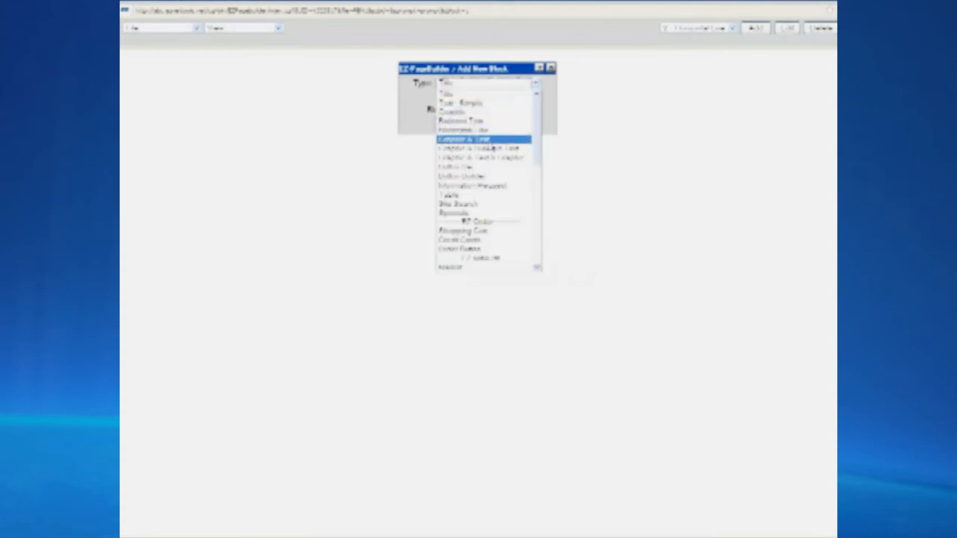
pyautogui.click(490, 140)
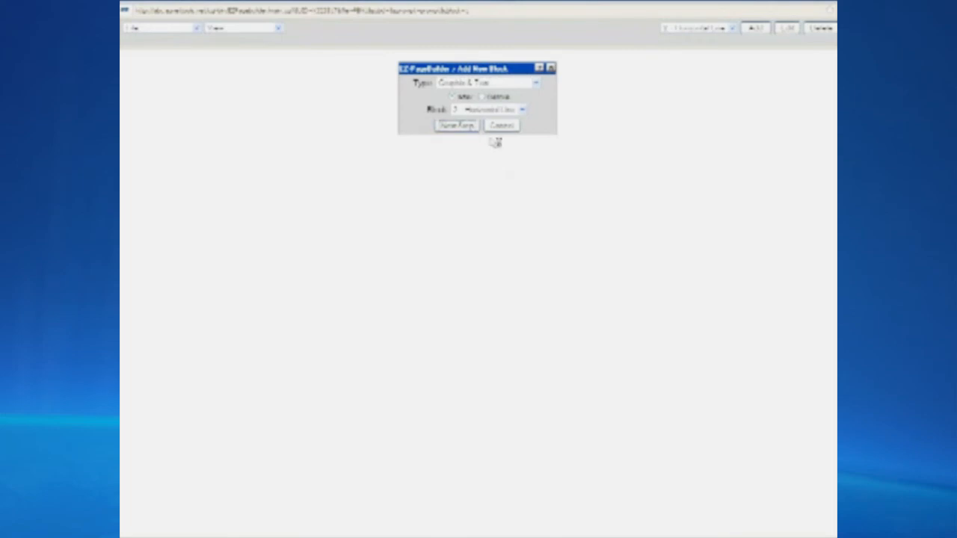
pyautogui.click(456, 124)
pyautogui.click(568, 94)
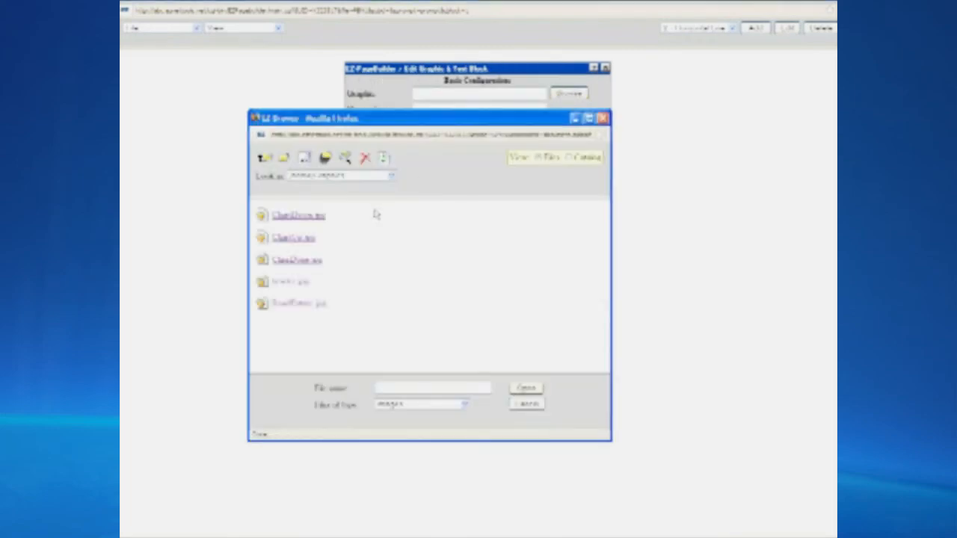
pyautogui.click(305, 305)
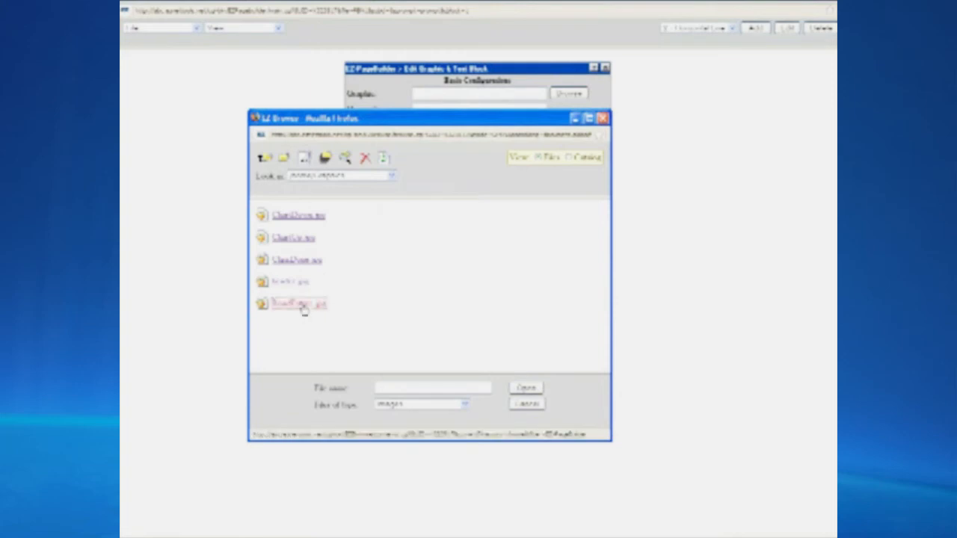
pyautogui.click(294, 261)
pyautogui.click(525, 387)
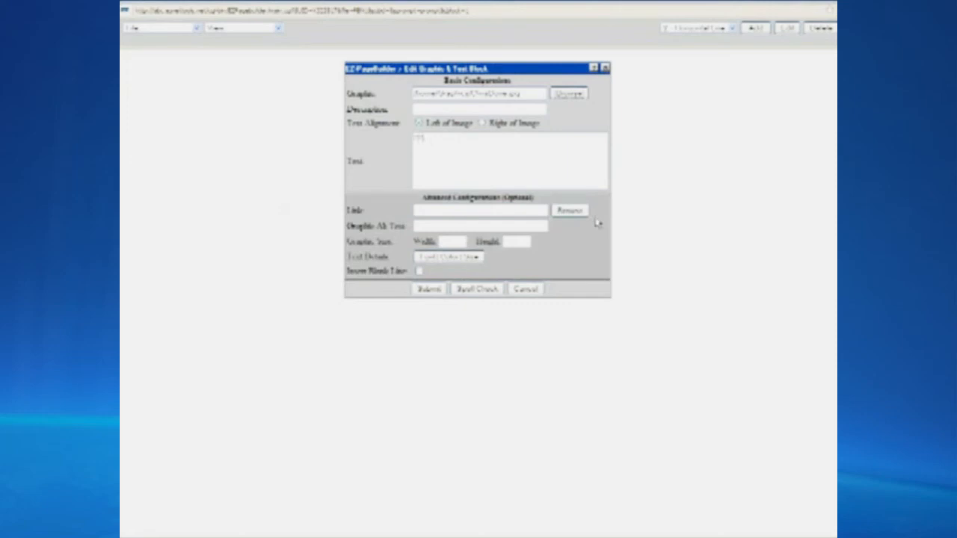
# Enter the pictured person's full name followed by "at the park in Moscow Russia" as the block's text, aligned right of the image.
pyautogui.write('agehomas')
pyautogui.write('s the gark in May')
pyautogui.write('us')
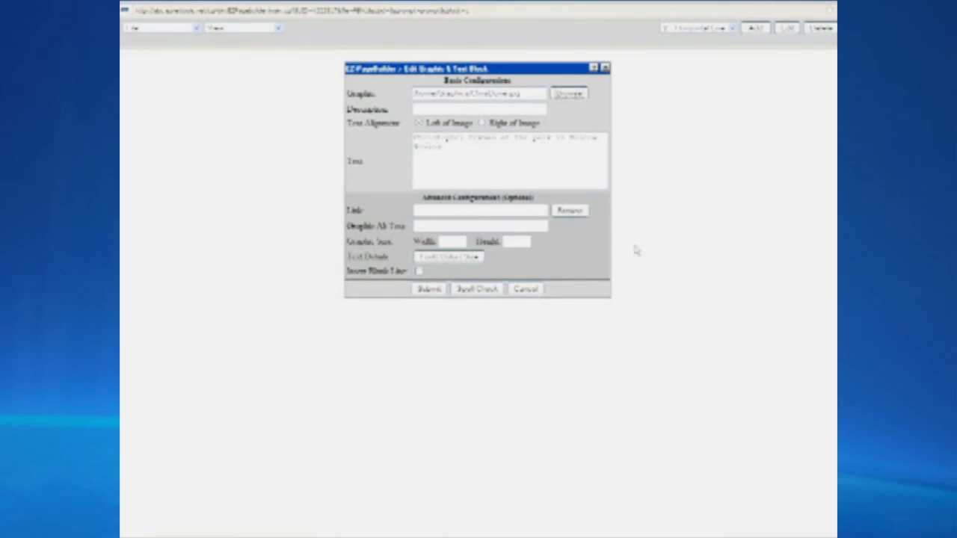
pyautogui.click(479, 259)
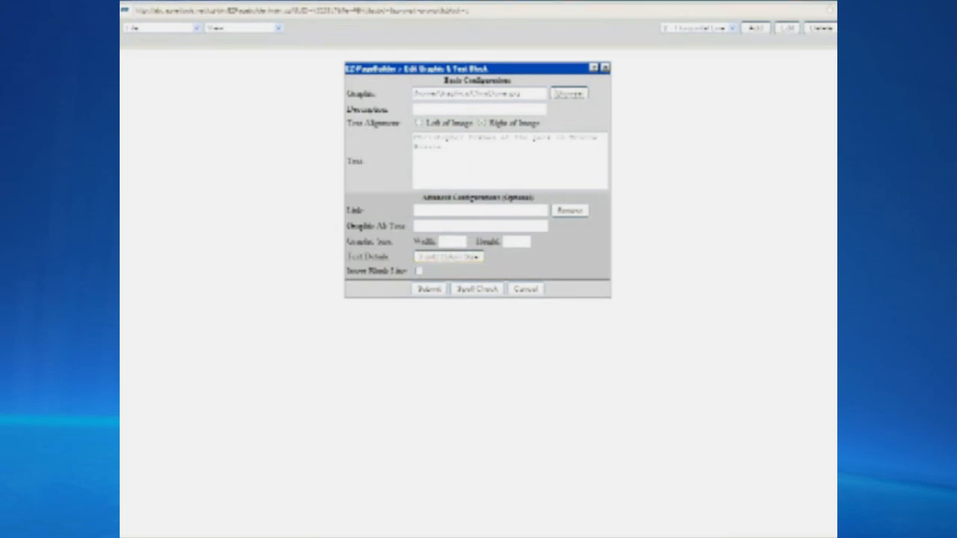
# Format the block's text as bold Arial in size 4 and submit the Graphic & Text block.
pyautogui.click(449, 257)
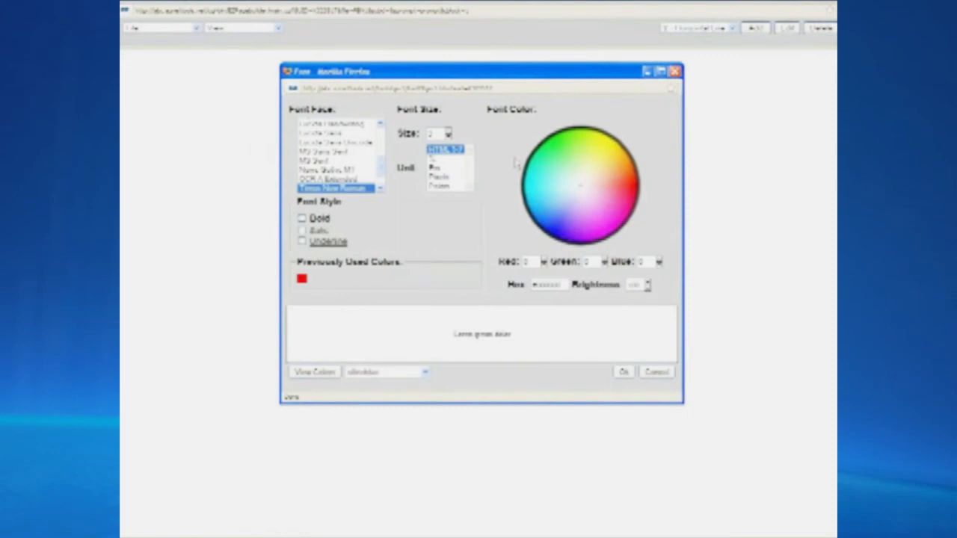
pyautogui.moveTo(379, 181); pyautogui.dragTo(387, 97)
pyautogui.click(319, 123)
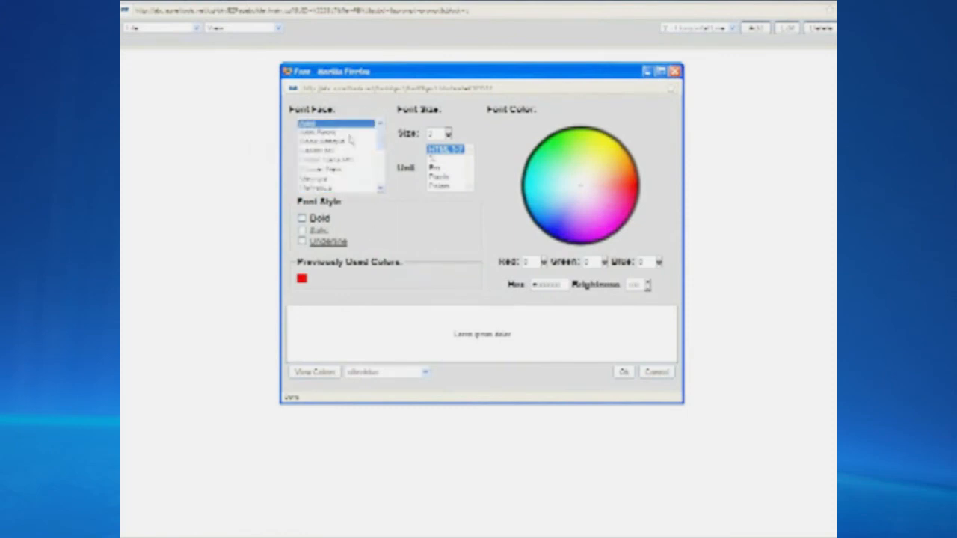
pyautogui.click(447, 130)
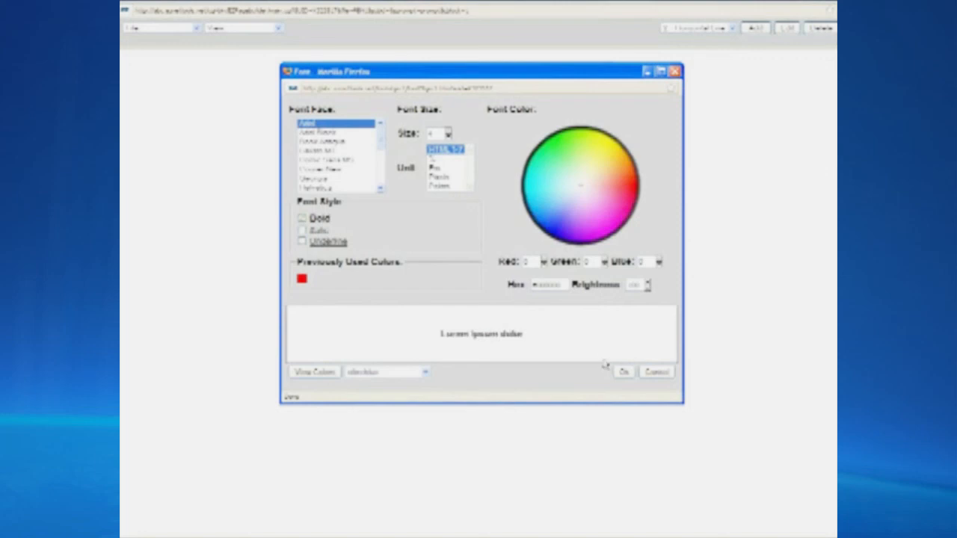
pyautogui.click(624, 373)
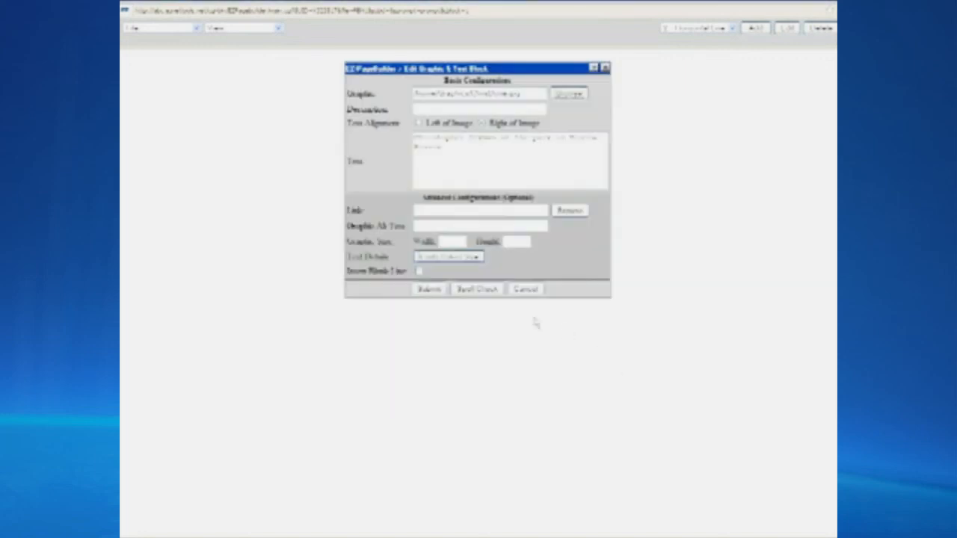
pyautogui.click(434, 291)
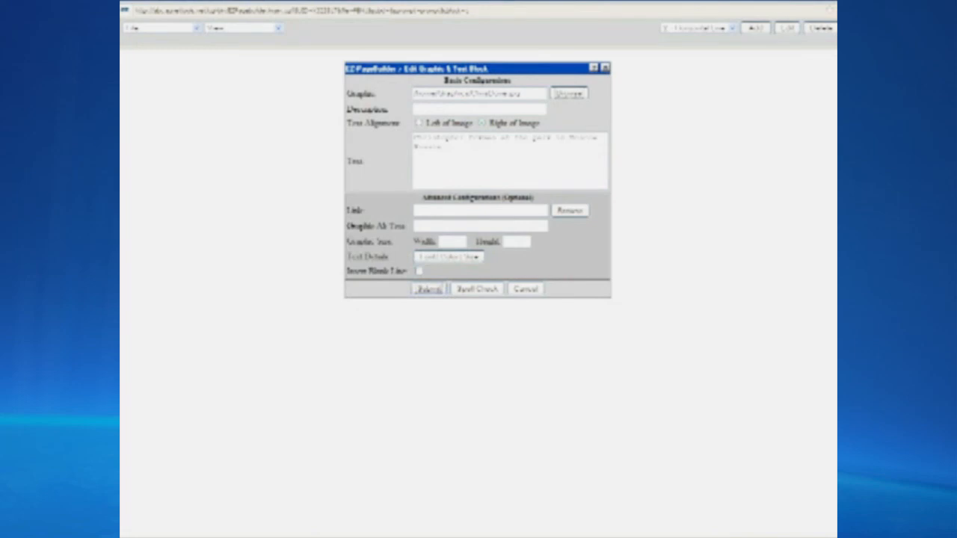